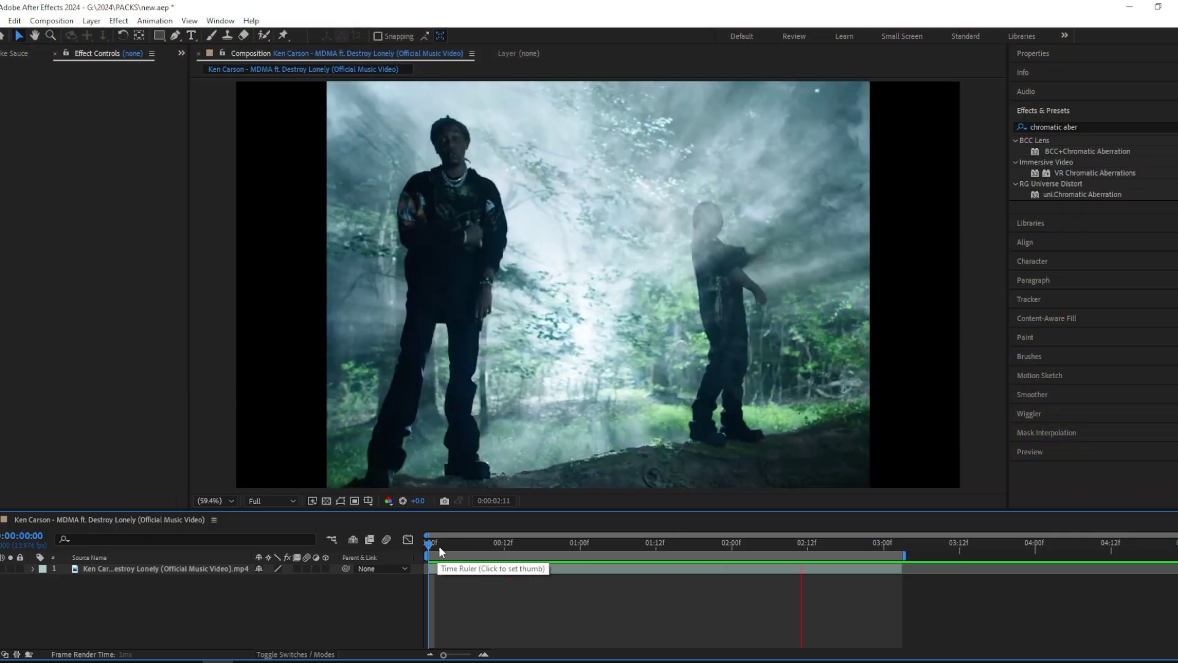
- Stop the playback, add a new adjustment layer above the music video clip, and return to the first frame
{"action": "key", "text": "space"}
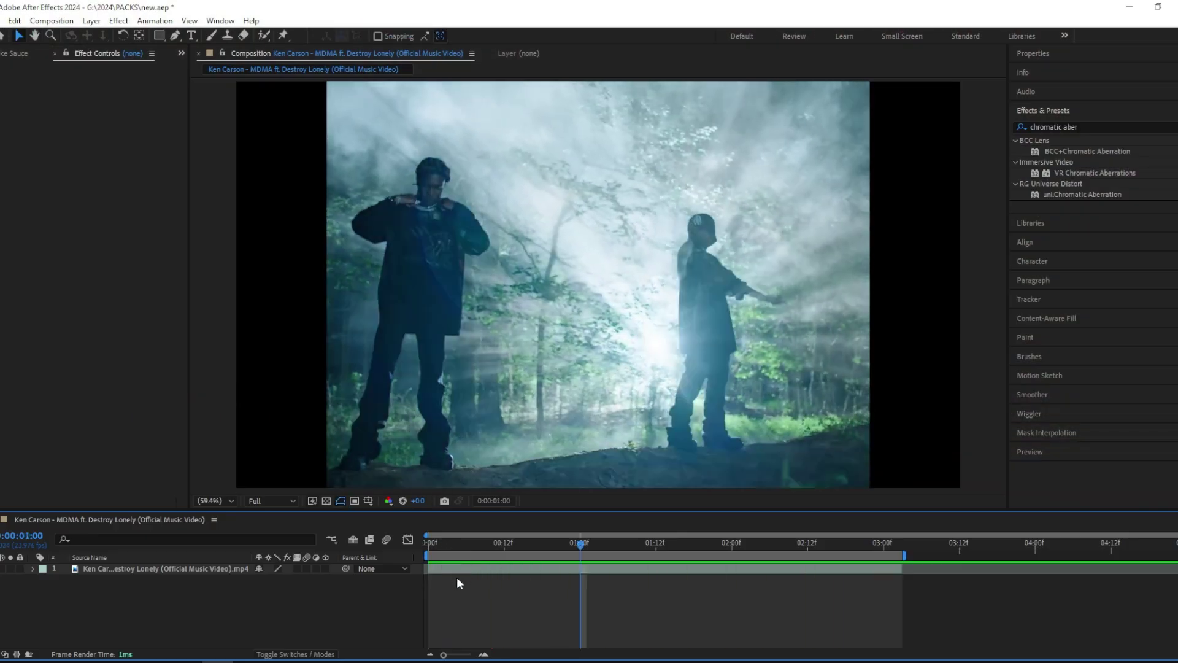
{"action": "right_click", "coordinate": [457, 583]}
{"action": "mouse_move", "coordinate": [498, 424]}
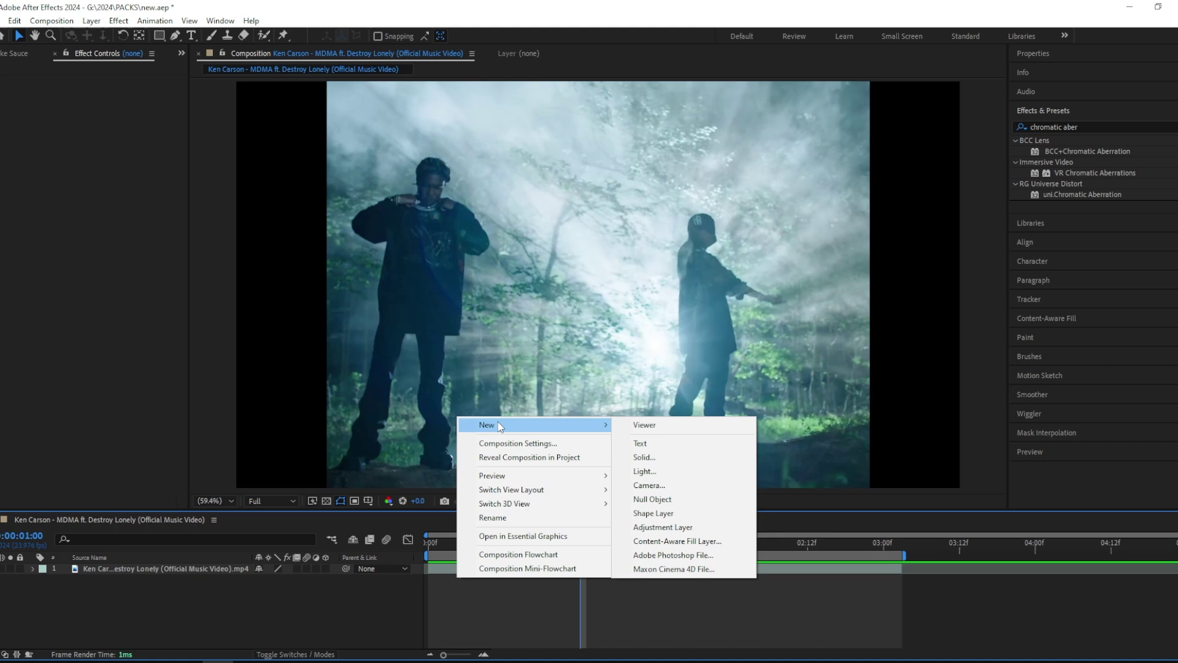
{"action": "left_click", "coordinate": [657, 528]}
{"action": "left_click_drag", "start_coordinate": [580, 545], "coordinate": [383, 548]}
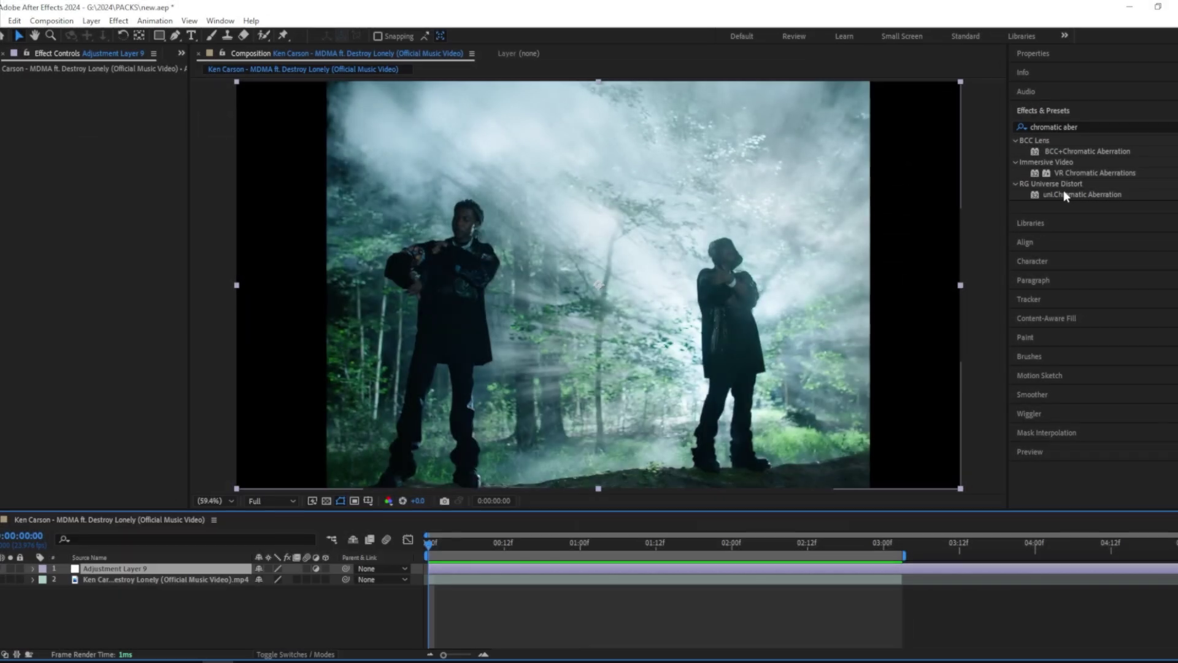
- Apply uni.Chromatic Aberration to the adjustment layer and enable keyframing for Master Distortion, Edge Blur and Radial Blur at 0:00:01:12
{"action": "double_click", "coordinate": [1063, 193]}
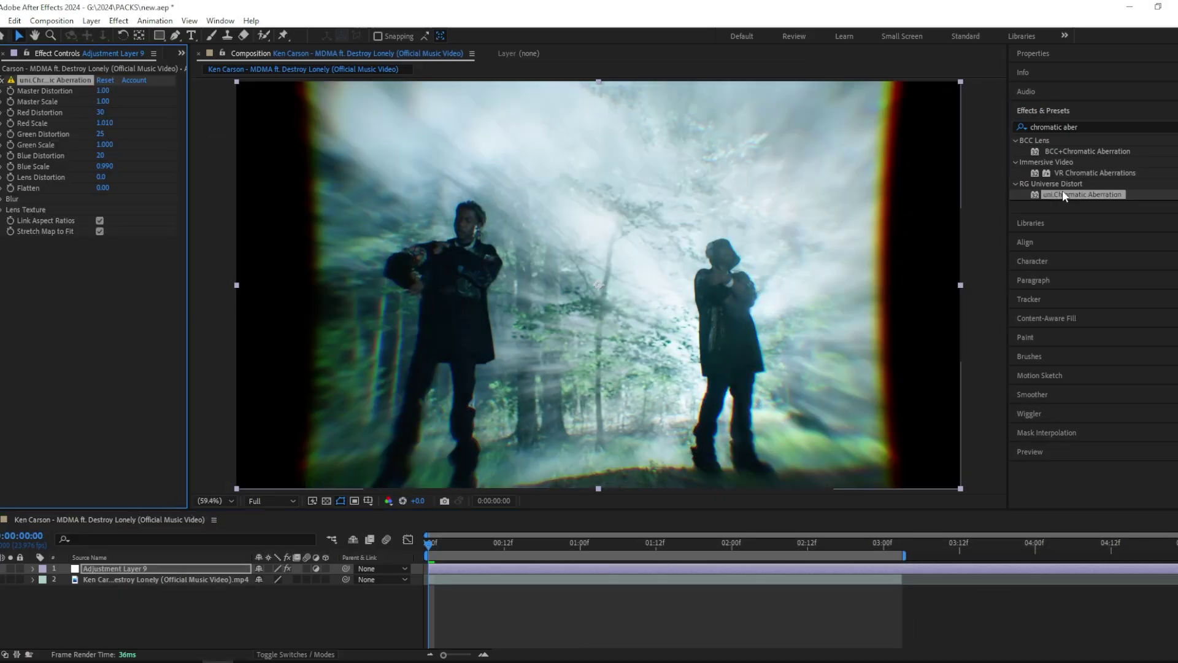
{"action": "left_click_drag", "start_coordinate": [430, 544], "coordinate": [655, 547]}
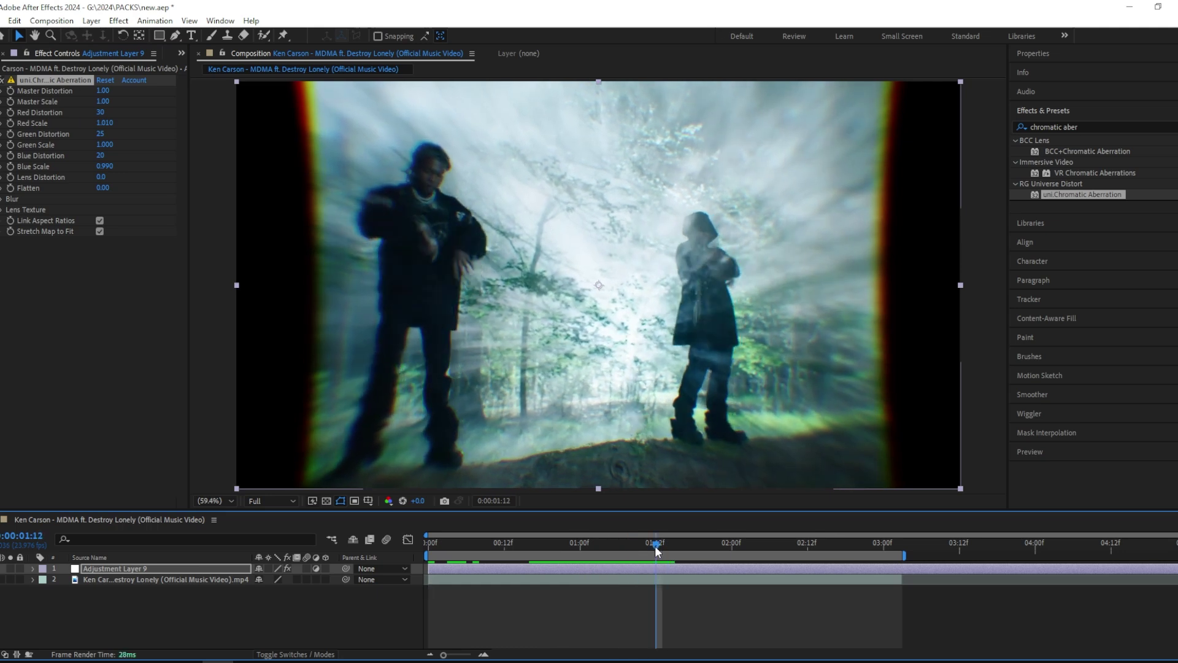
{"action": "left_click", "coordinate": [10, 92]}
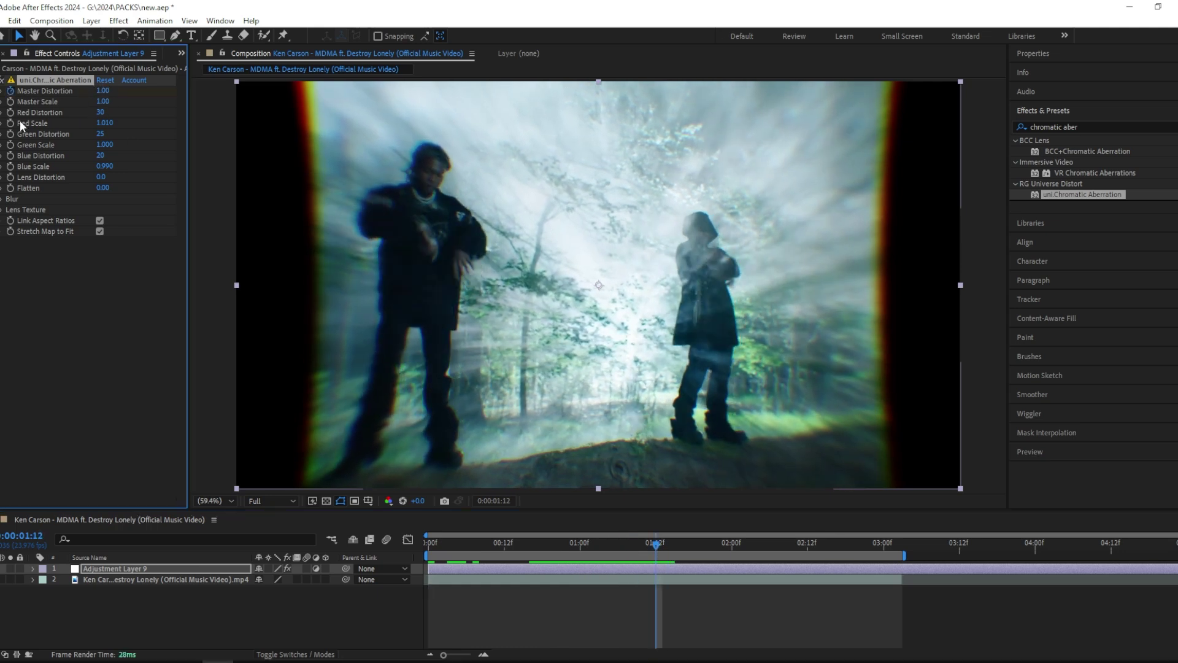
{"action": "left_click", "coordinate": [2, 199]}
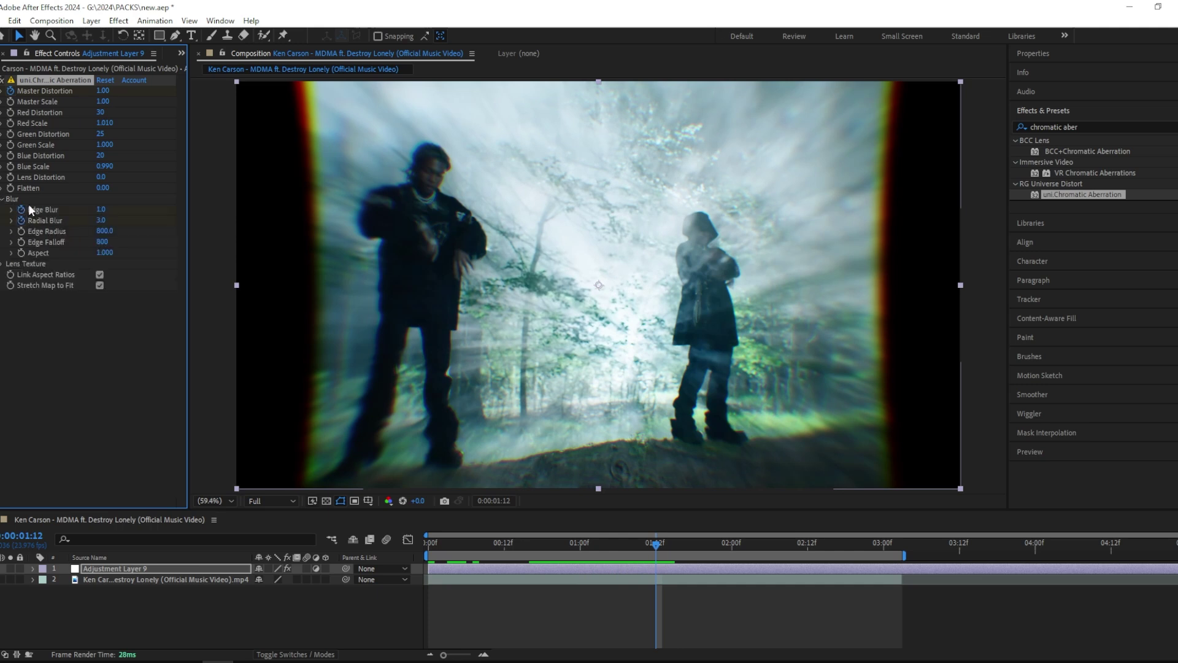
- At the first frame, set the chromatic aberration's Edge Blur, Radial Blur and Master Distortion to 0
{"action": "left_click_drag", "start_coordinate": [662, 549], "coordinate": [335, 550]}
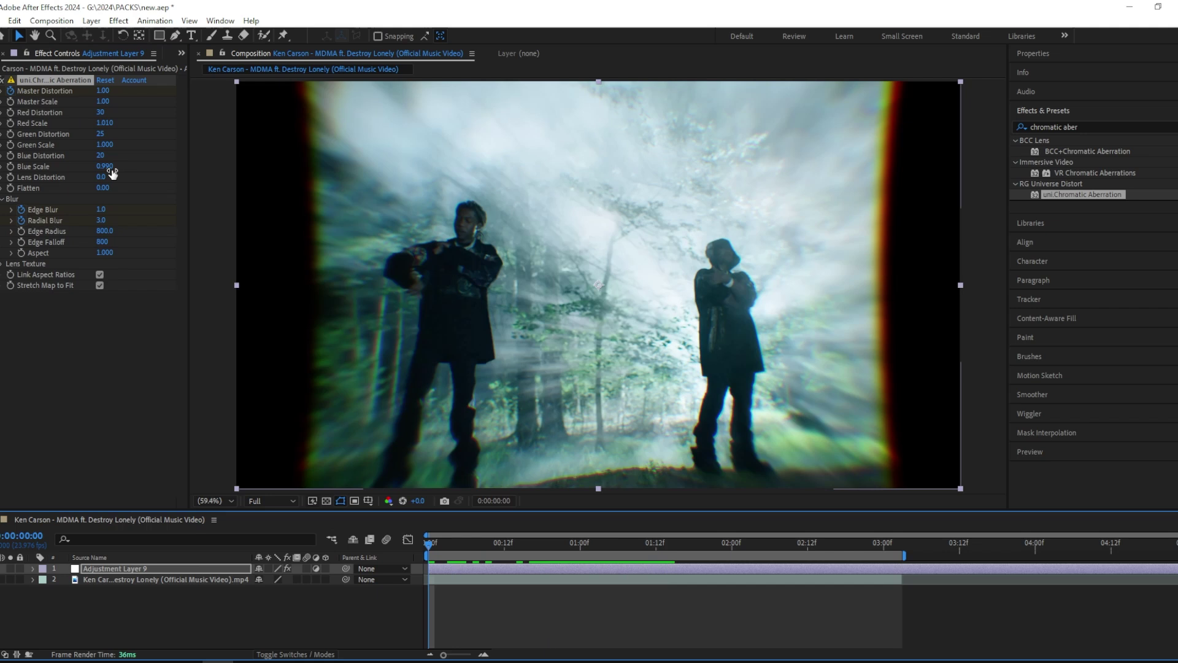
{"action": "left_click", "coordinate": [100, 210]}
{"action": "type", "text": "0"}
{"action": "key", "text": "Return"}
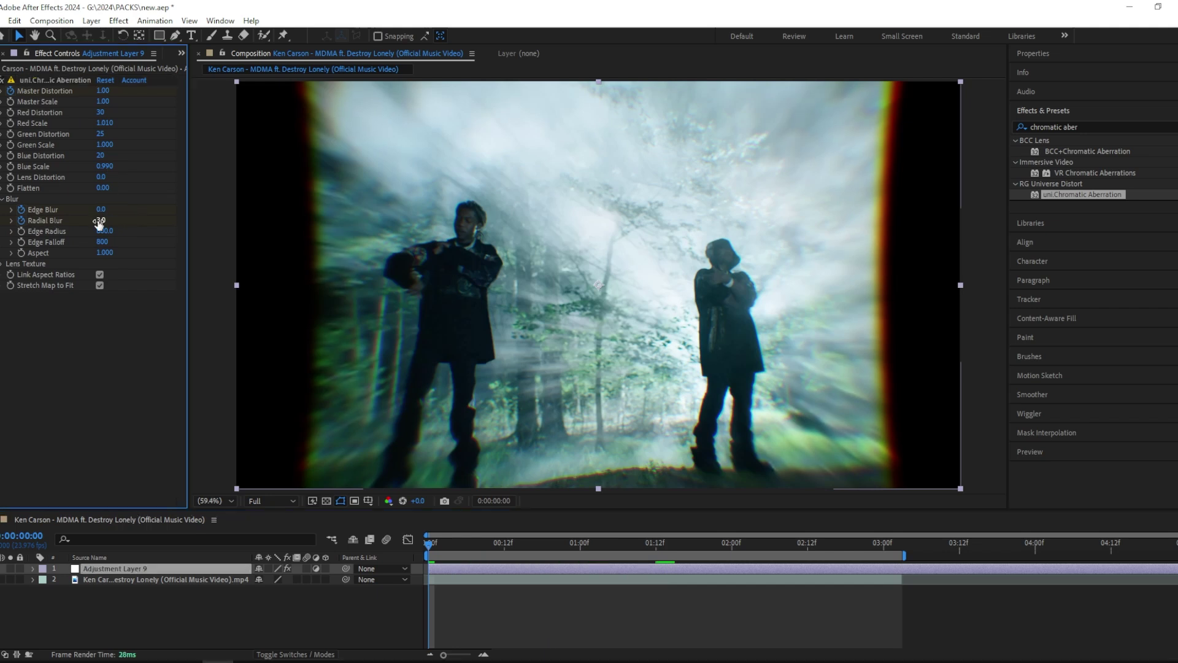
{"action": "left_click", "coordinate": [137, 199]}
{"action": "left_click", "coordinate": [102, 90]}
{"action": "type", "text": "0"}
{"action": "key", "text": "Return"}
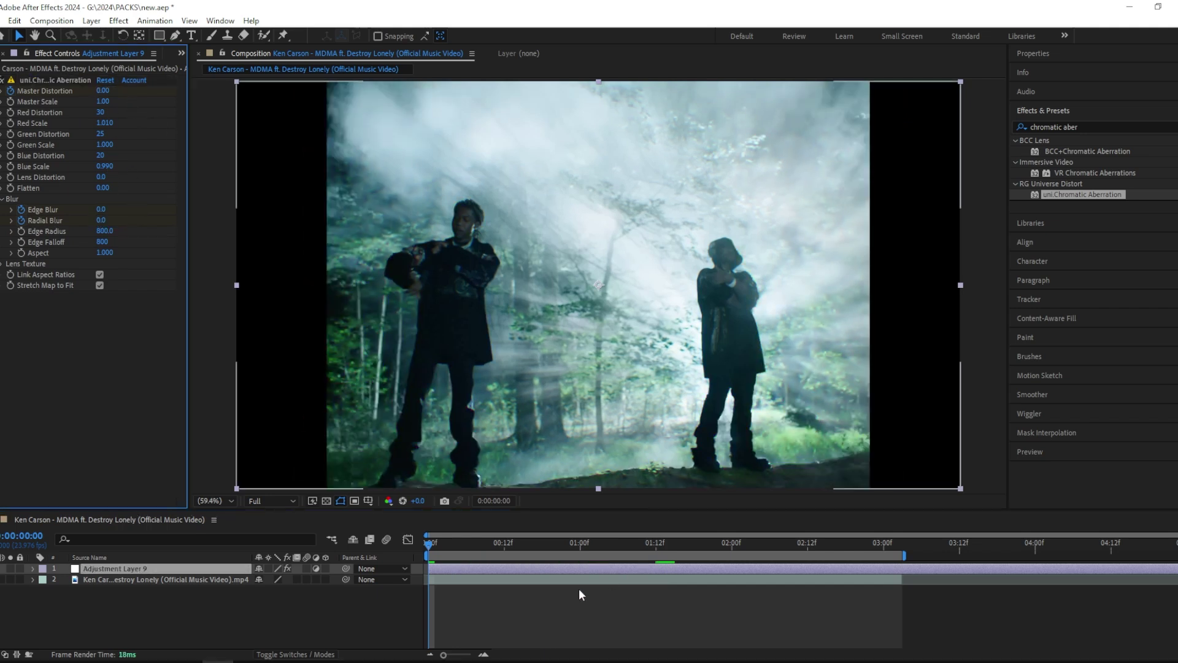
- Apply S_Hotspots to the adjustment layer and keyframe its Threshold at 0.06 on the first frame
{"action": "left_click", "coordinate": [1148, 126]}
{"action": "type", "text": "s_hotspot"}
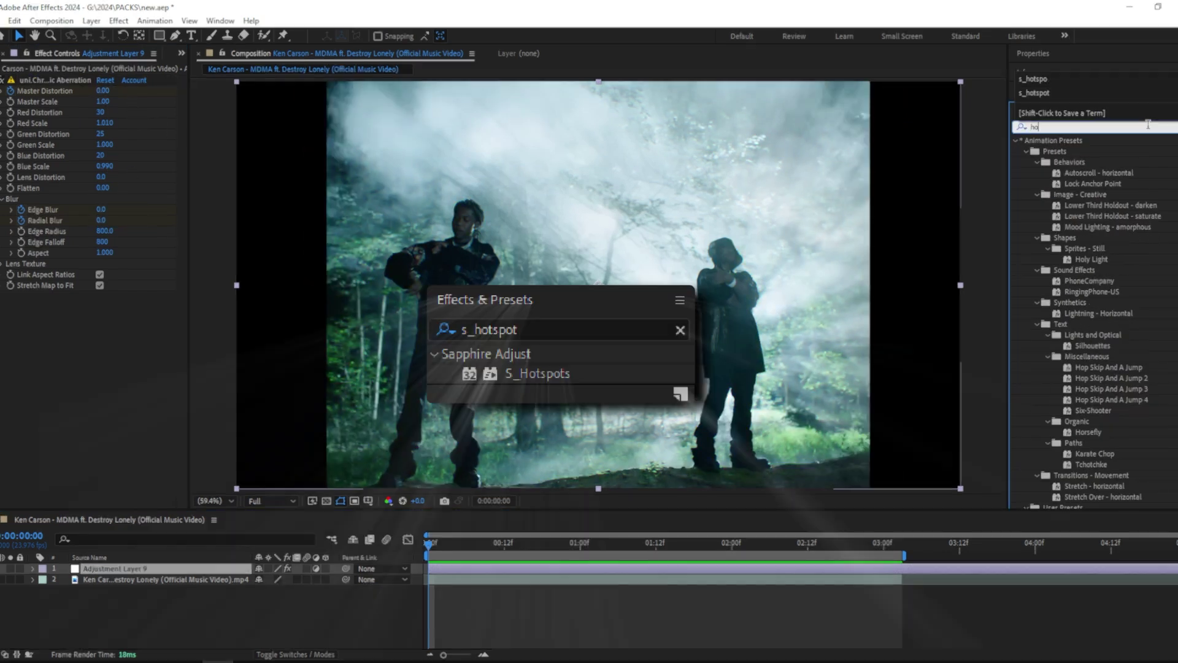
{"action": "key", "text": "Return"}
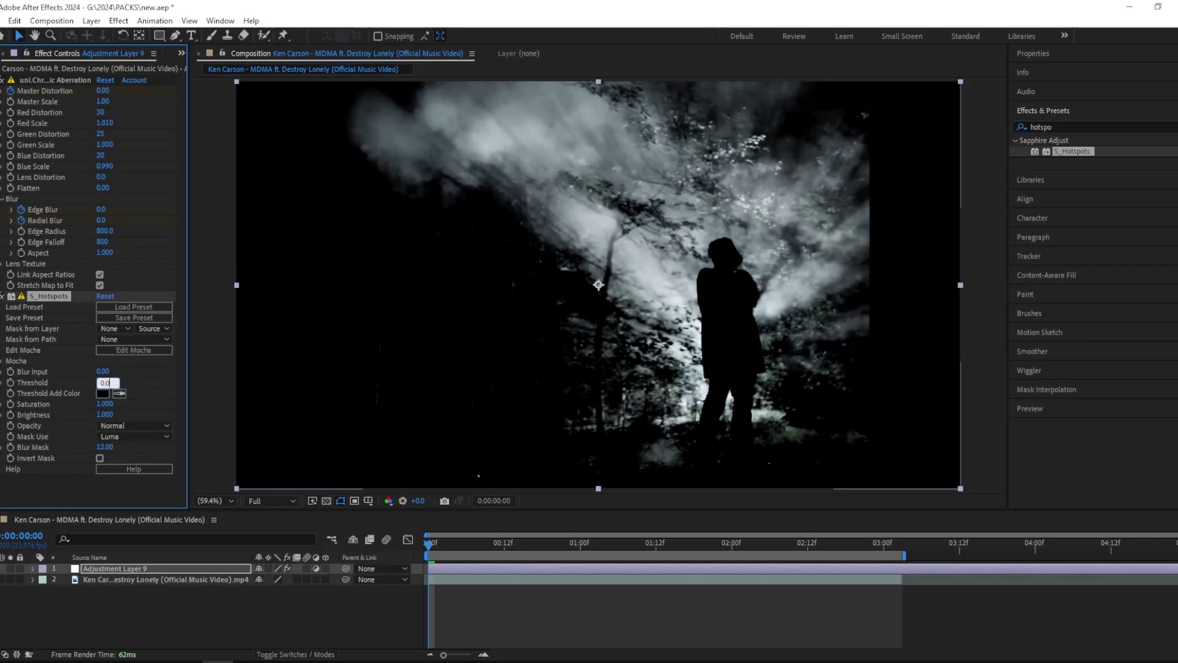
{"action": "type", "text": "6"}
{"action": "key", "text": "Return"}
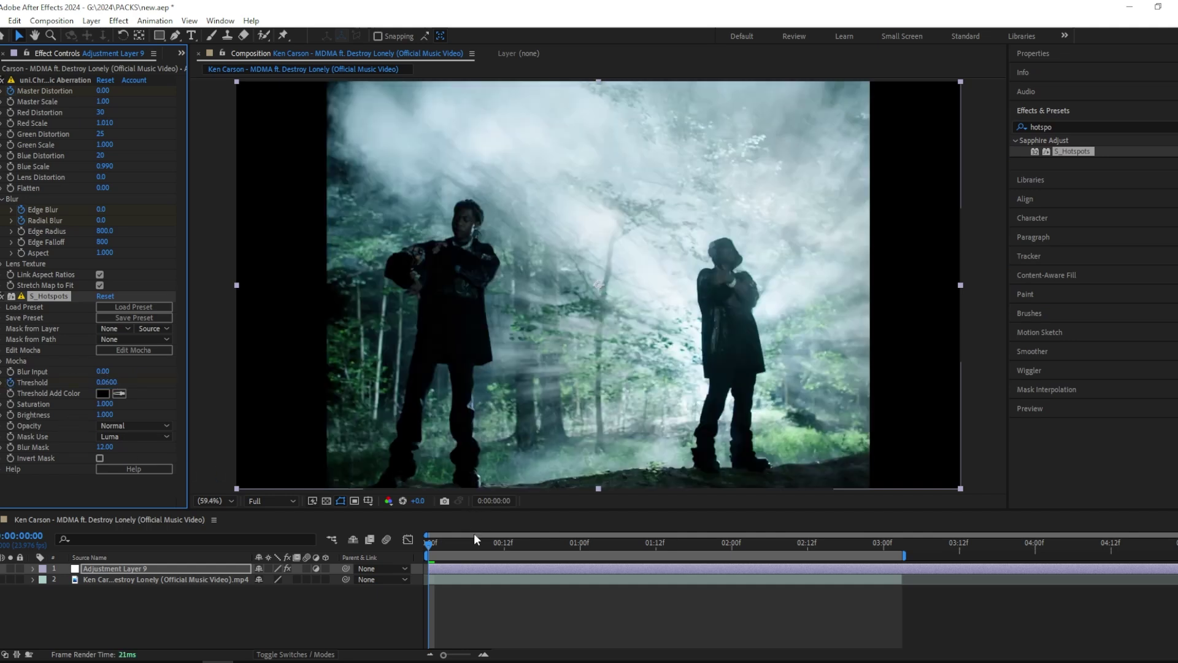
- Keyframe a higher S_Hotspots Threshold at 0:00:01:12 and preview the animation
{"action": "left_click_drag", "start_coordinate": [535, 553], "coordinate": [655, 542]}
{"action": "left_click", "coordinate": [107, 382]}
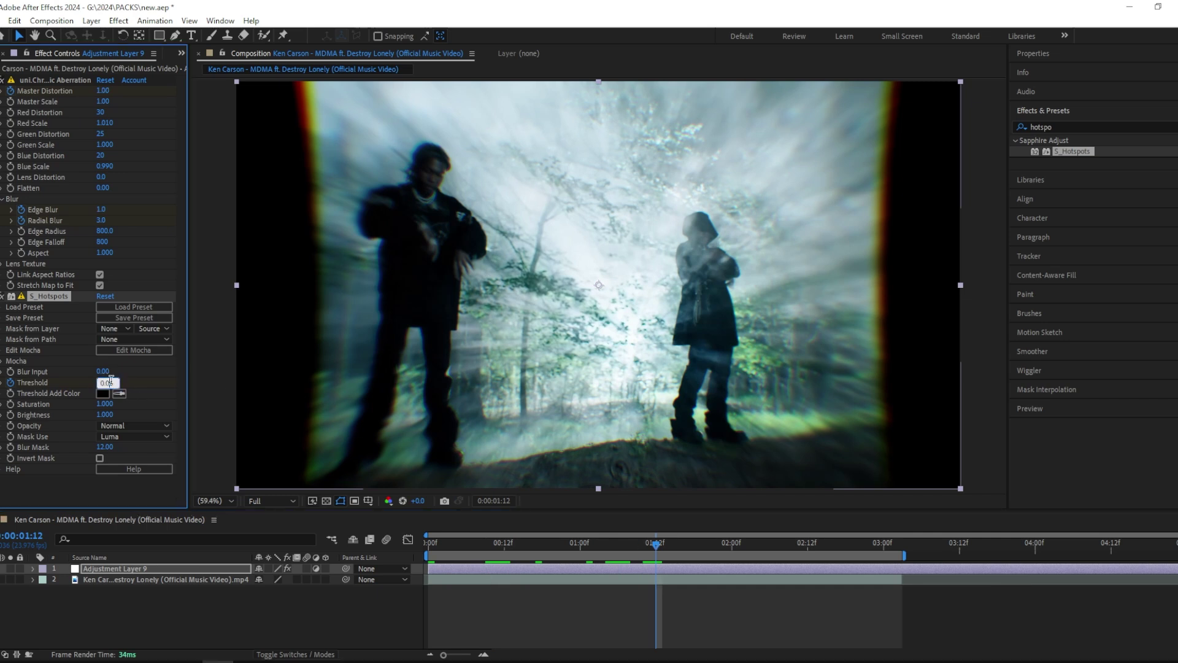
{"action": "key", "text": "space"}
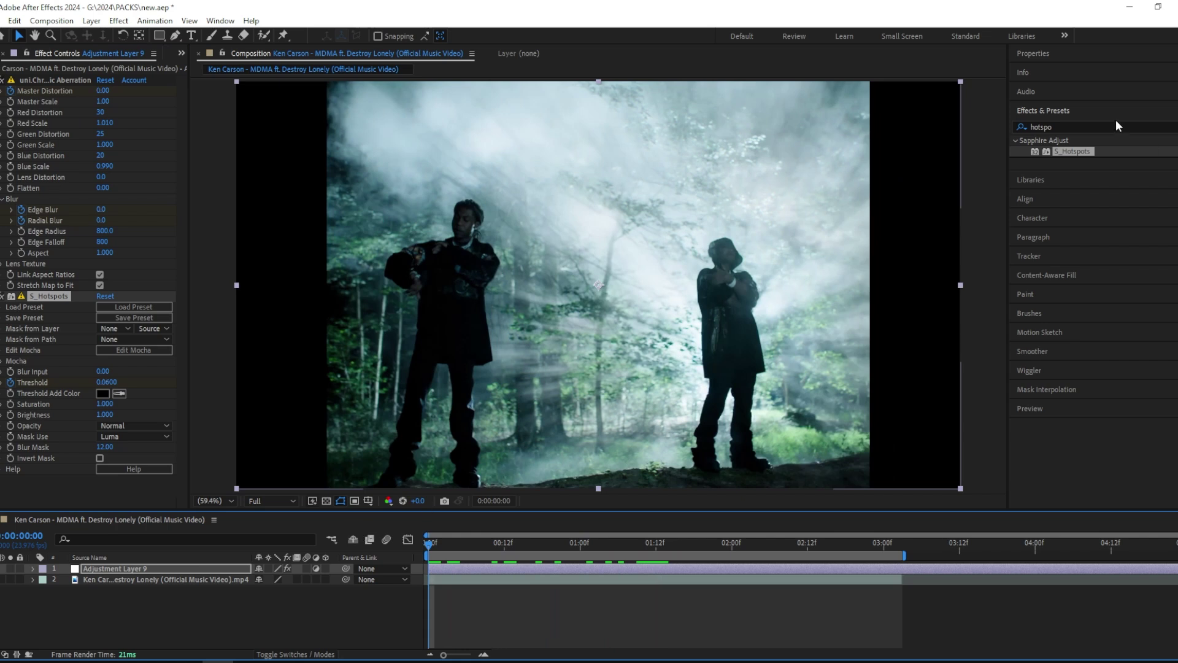
- Apply the Minimax effect to the adjustment layer and set its Radius to 1
{"action": "left_click", "coordinate": [1098, 125]}
{"action": "key", "text": "BackSpace"}
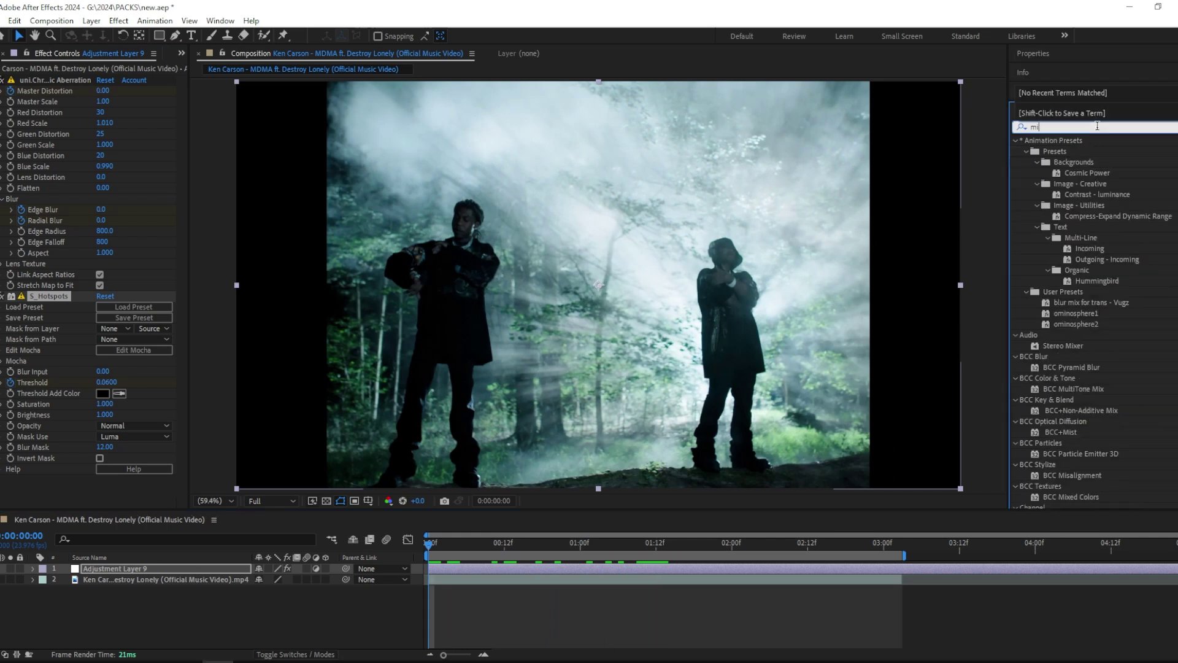
{"action": "type", "text": "minimax"}
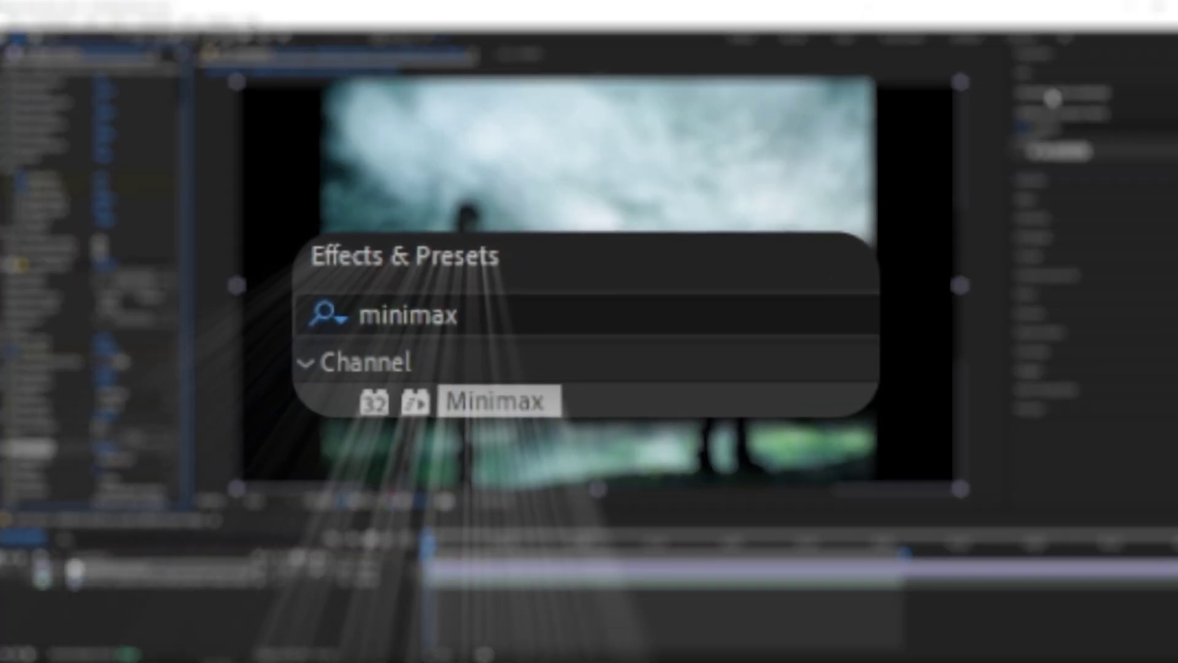
{"action": "double_click", "coordinate": [1068, 151]}
{"action": "left_click", "coordinate": [97, 470]}
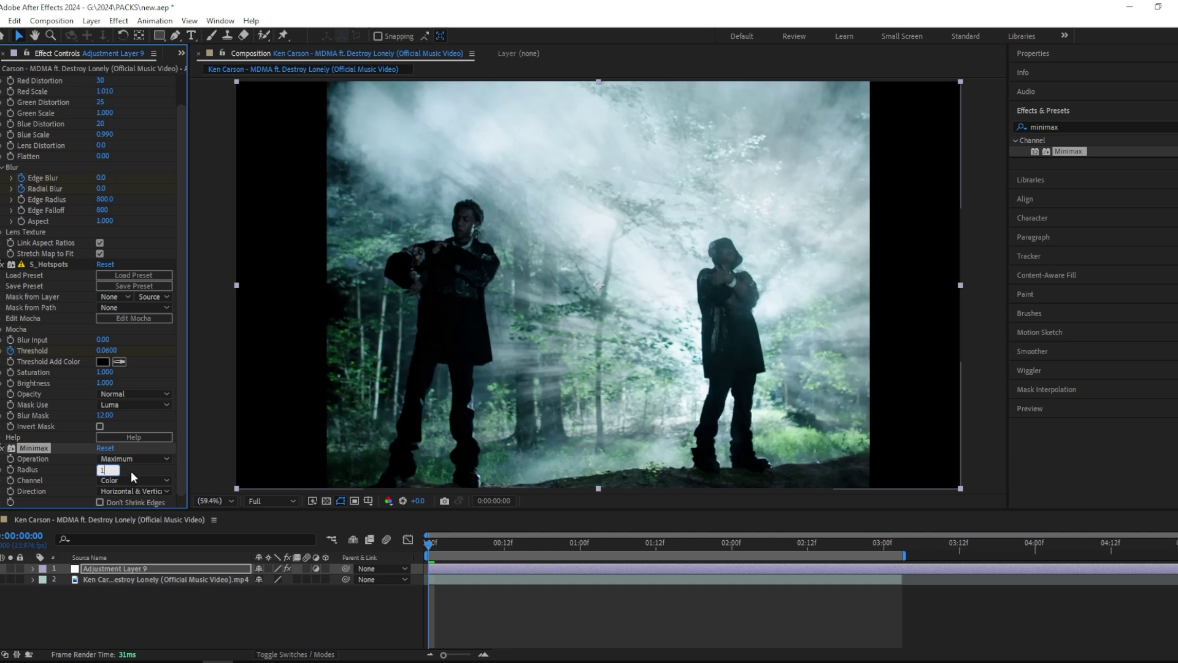
{"action": "type", "text": "1"}
{"action": "key", "text": "Return"}
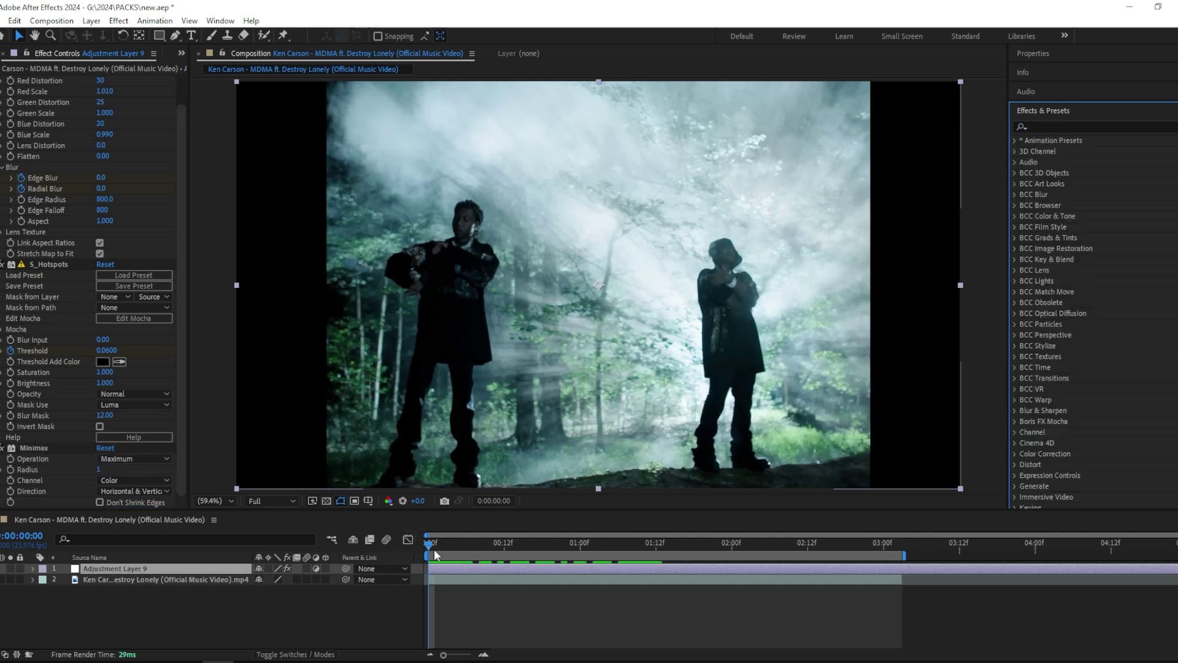
- Apply Add Grain with Viewing Mode Final Output, Intensity 1.5 and Size 0, checking it at 0:00:00:12
{"action": "left_click_drag", "start_coordinate": [436, 556], "coordinate": [505, 563]}
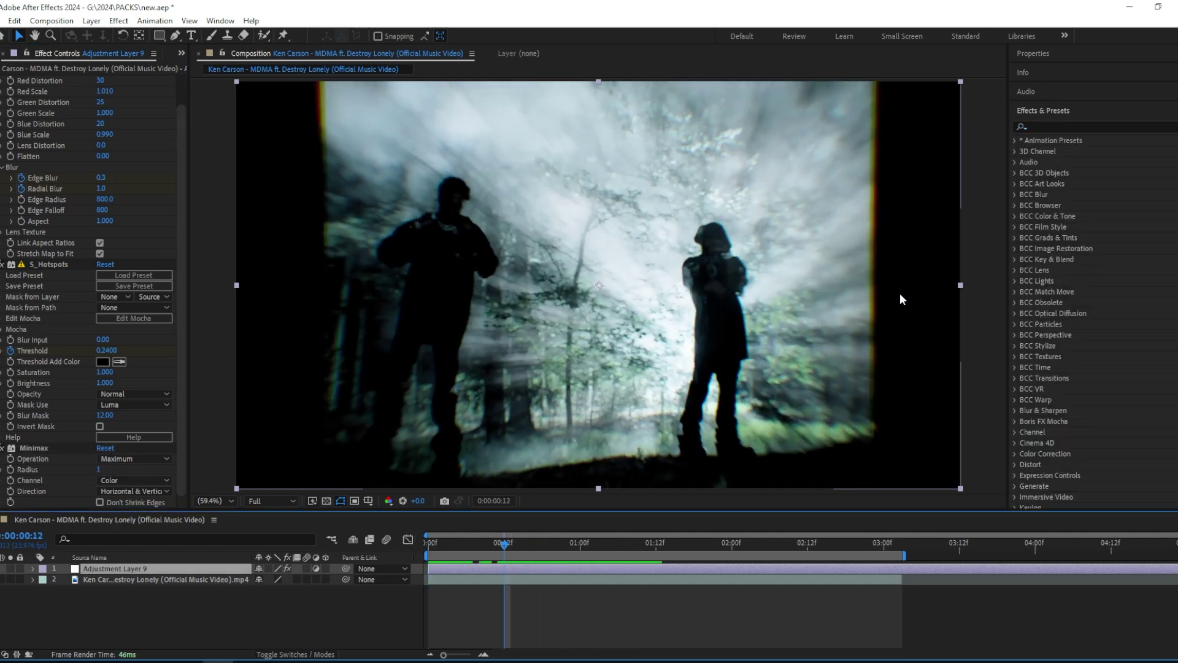
{"action": "left_click", "coordinate": [1053, 125]}
{"action": "type", "text": "add gra"}
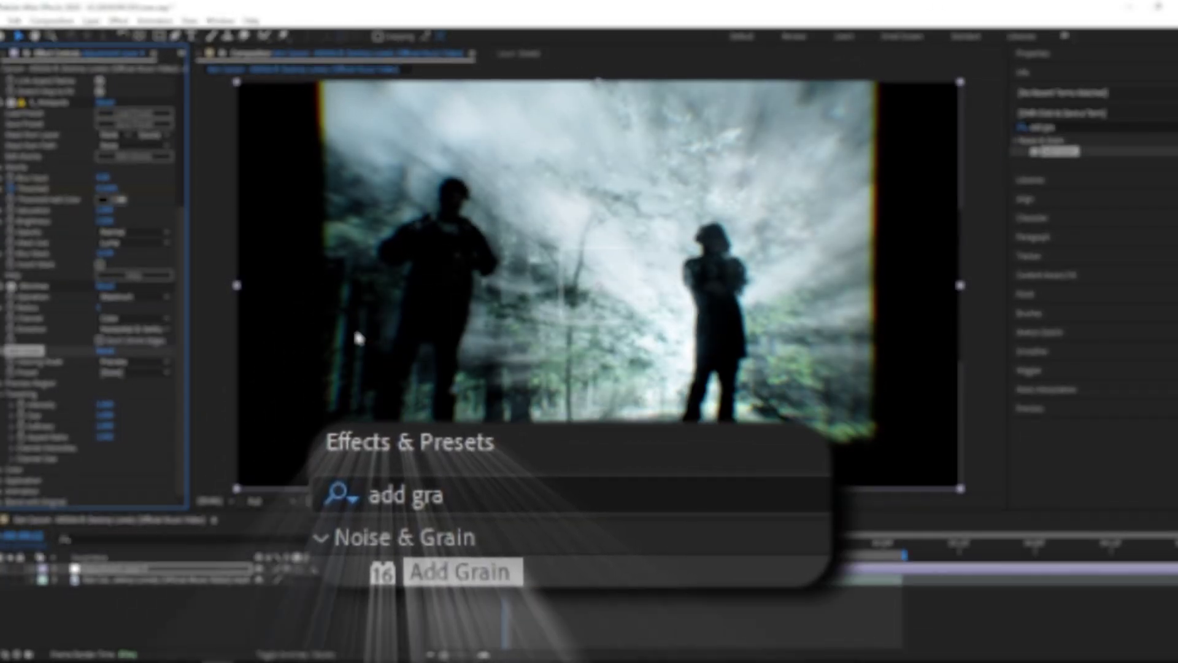
{"action": "left_click", "coordinate": [135, 361]}
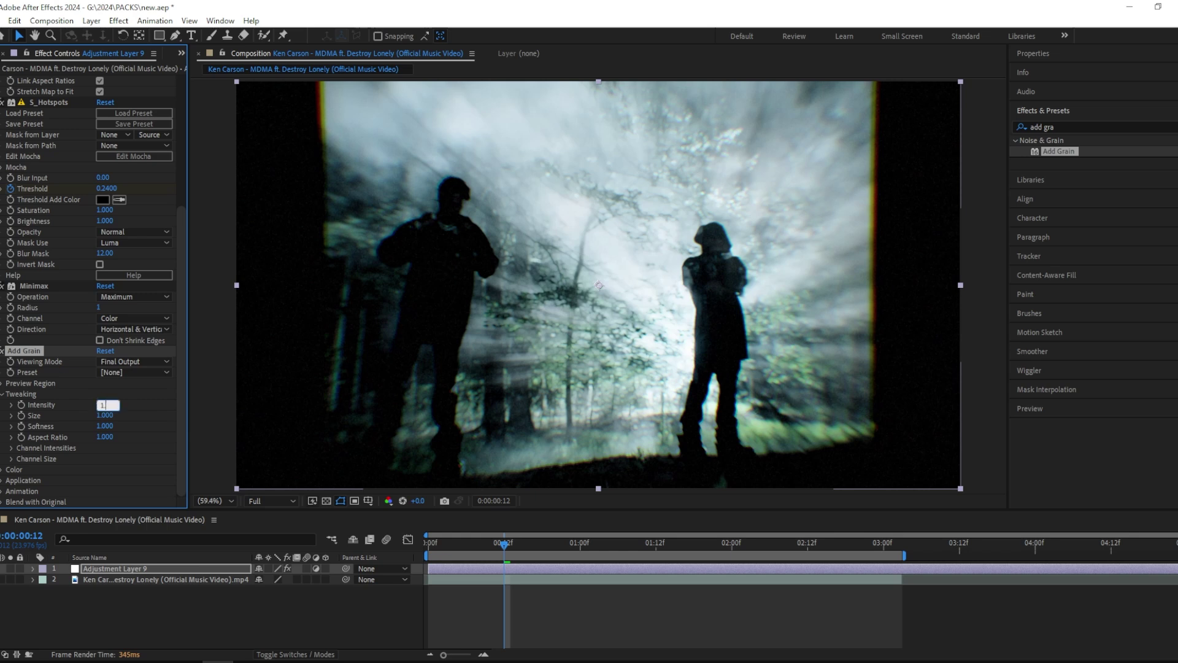
{"action": "left_click_drag", "start_coordinate": [105, 416], "coordinate": [106, 415]}
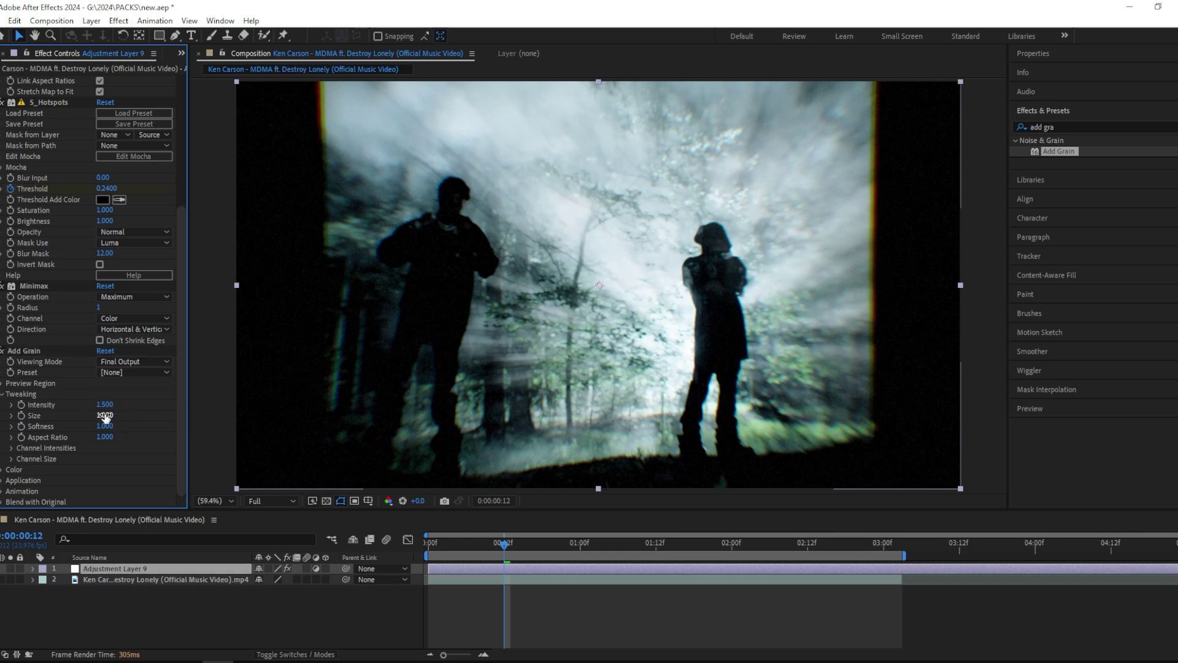
{"action": "key", "text": "Return"}
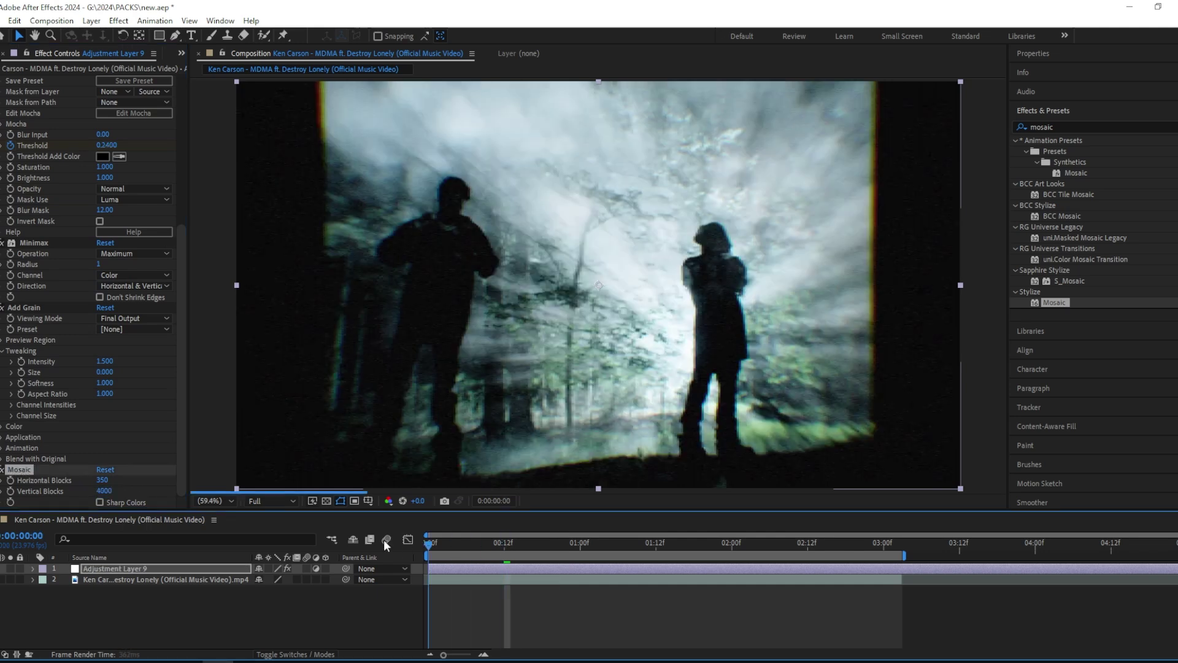
- Apply Mosaic with 350 horizontal and vertical blocks, and S_Shake with Amplitude 0.03 and Frequency 63
{"action": "left_click_drag", "start_coordinate": [643, 543], "coordinate": [669, 544]}
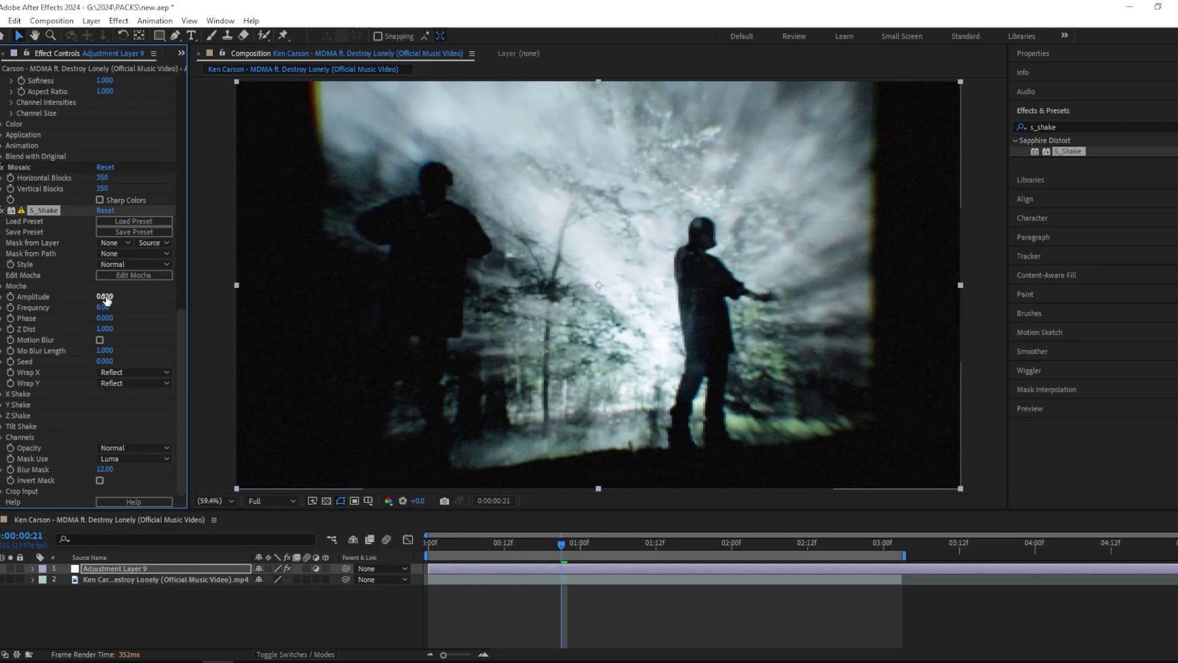
{"action": "left_click", "coordinate": [548, 544]}
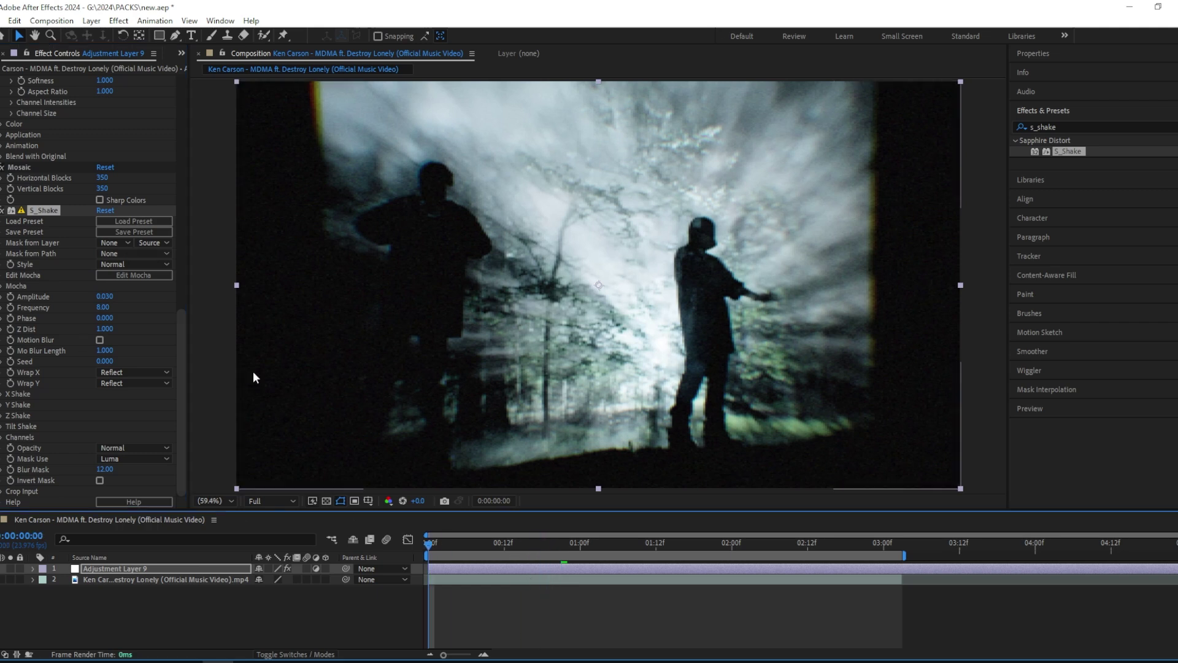
{"action": "left_click", "coordinate": [104, 308]}
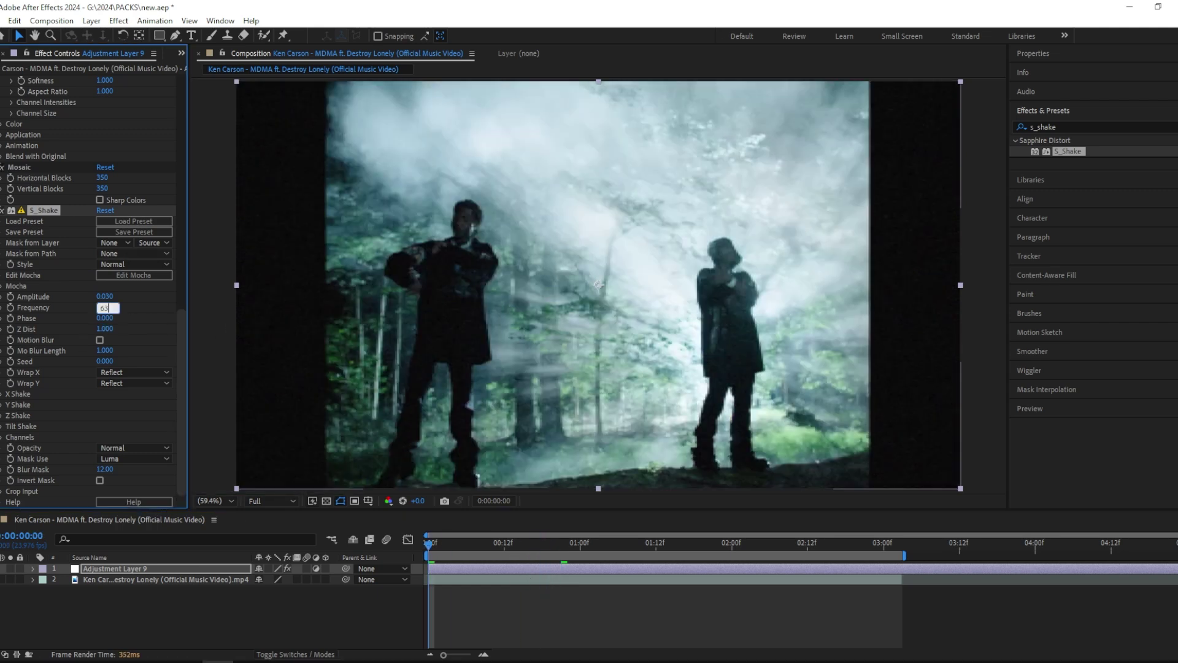
- Play back the opening second of the composition to check the combined effects
{"action": "left_click_drag", "start_coordinate": [439, 553], "coordinate": [566, 550]}
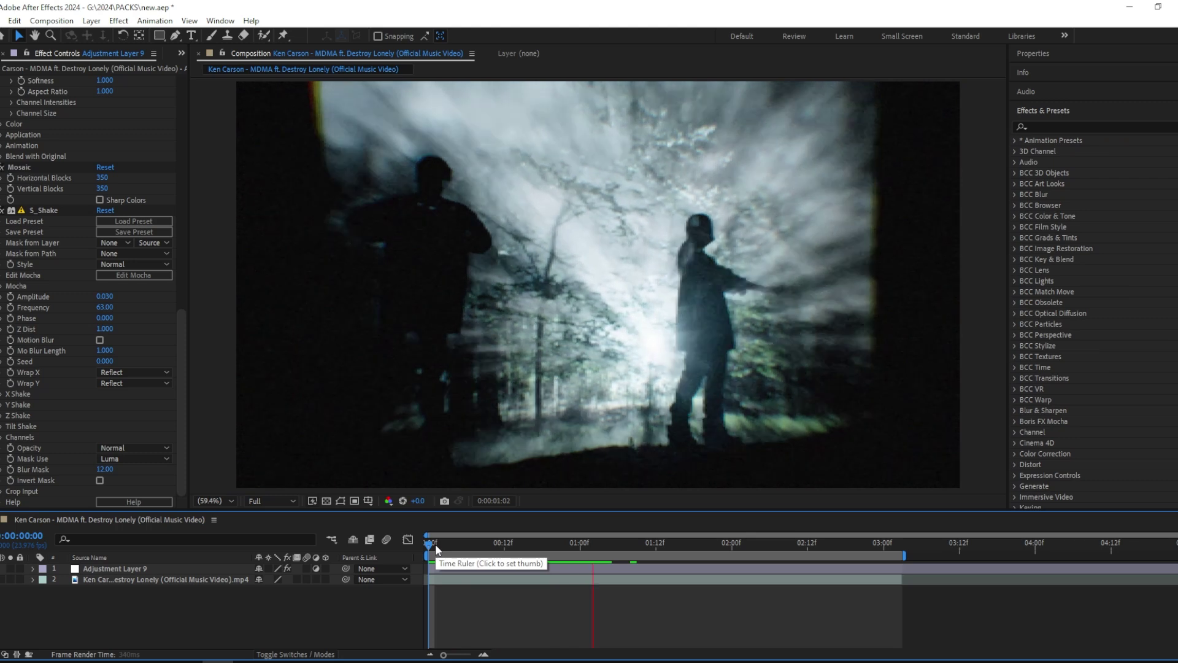
{"action": "key", "text": "space"}
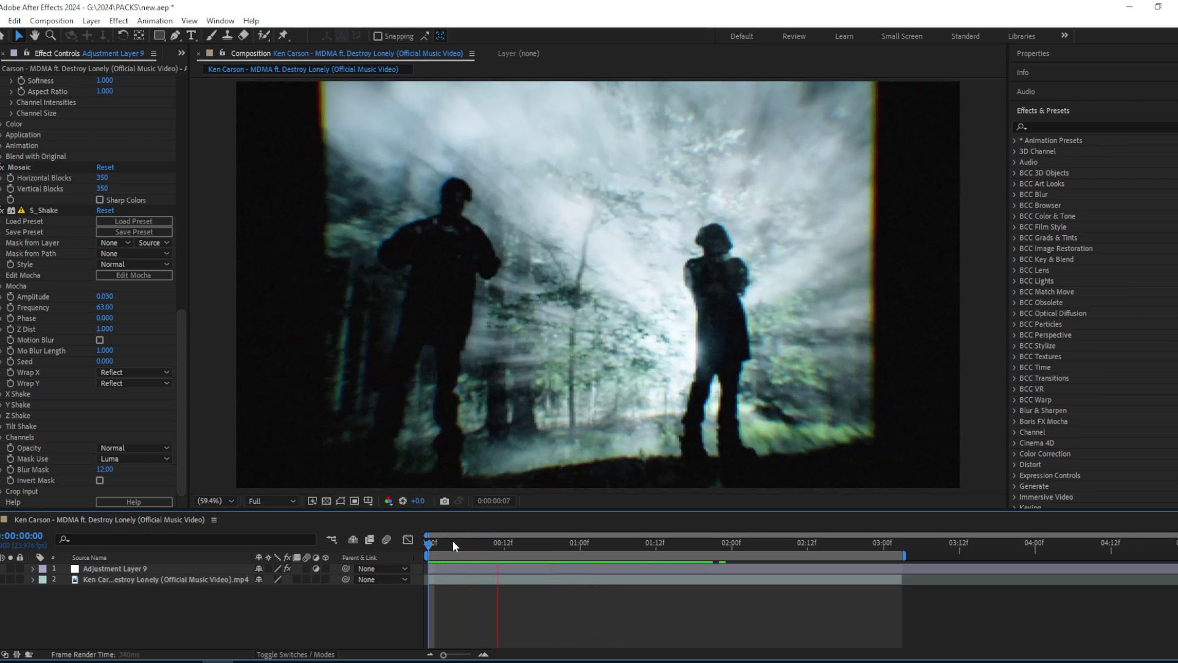
{"action": "left_click", "coordinate": [514, 543]}
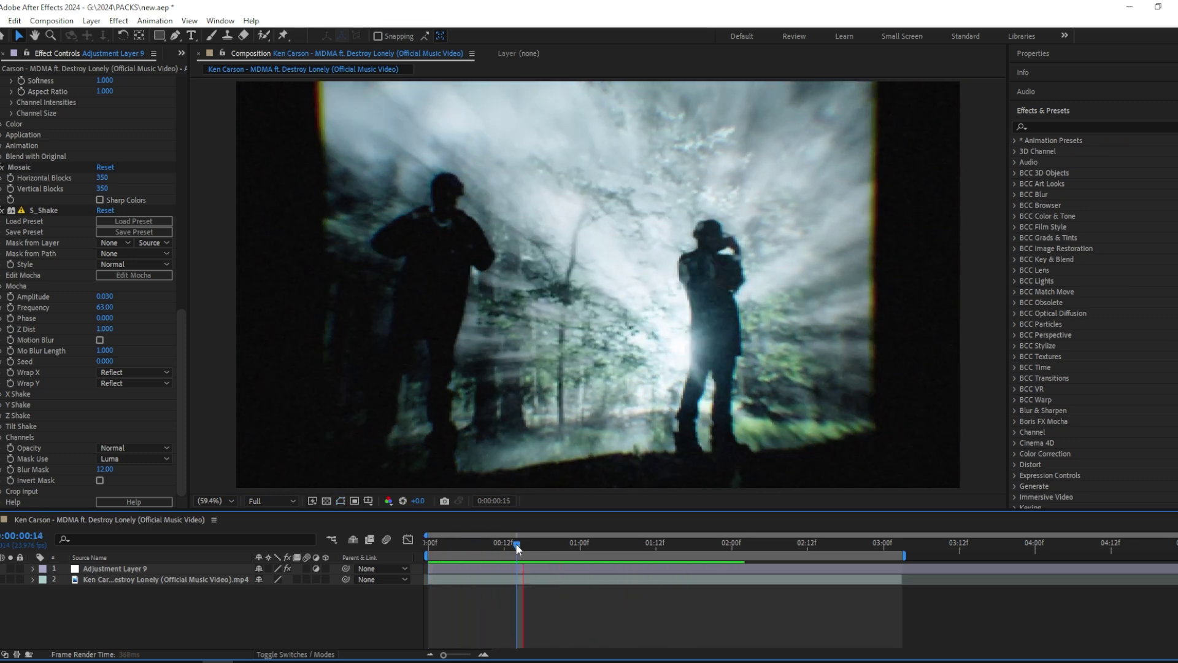
- Apply S_Flicker to the adjustment layer, set its Amplitude to 0.13, and return to the first frame
{"action": "left_click_drag", "start_coordinate": [535, 543], "coordinate": [466, 544]}
{"action": "left_click", "coordinate": [1038, 127]}
{"action": "type", "text": "s_flicker"}
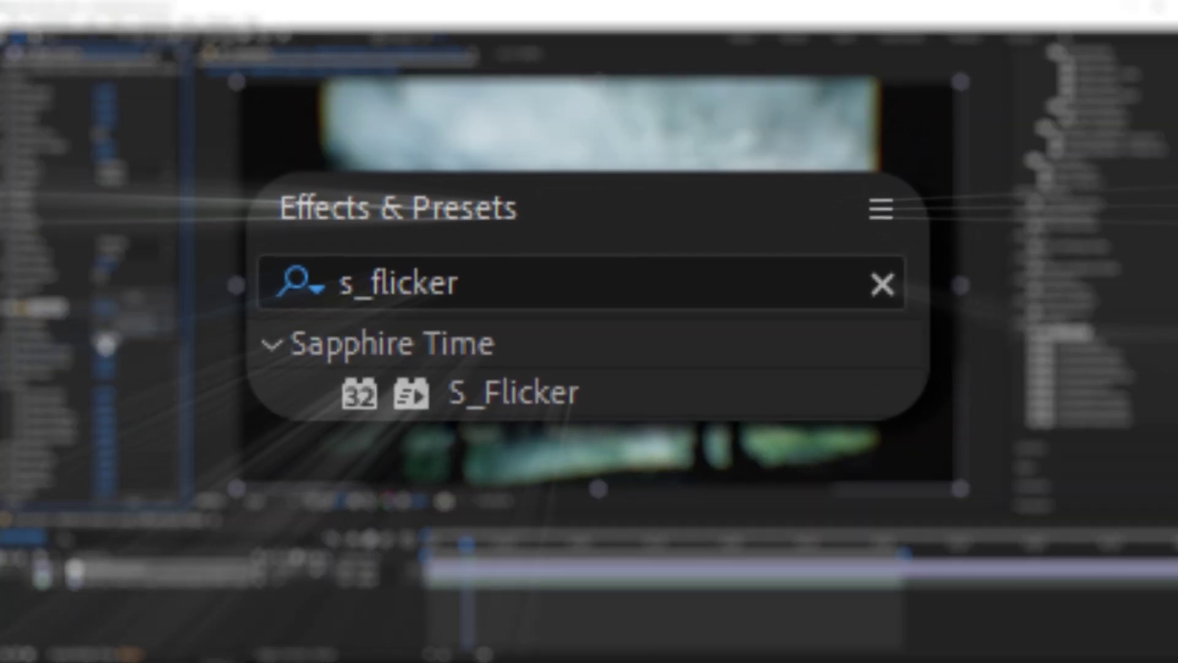
{"action": "left_click", "coordinate": [104, 340]}
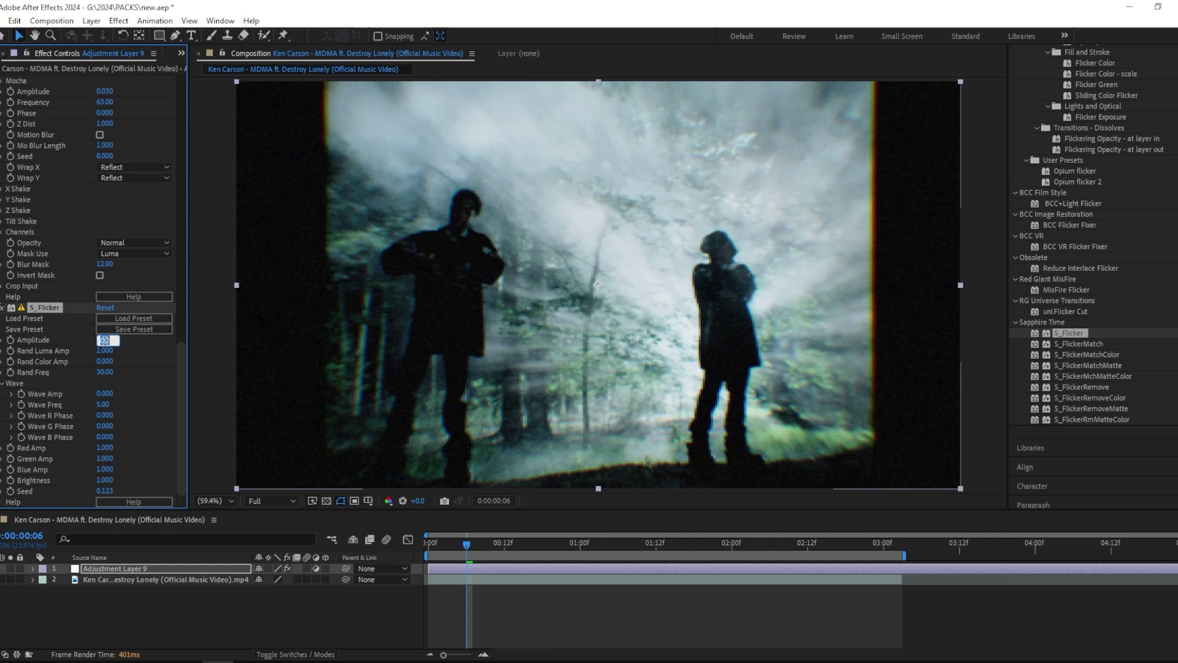
{"action": "key", "text": "Return"}
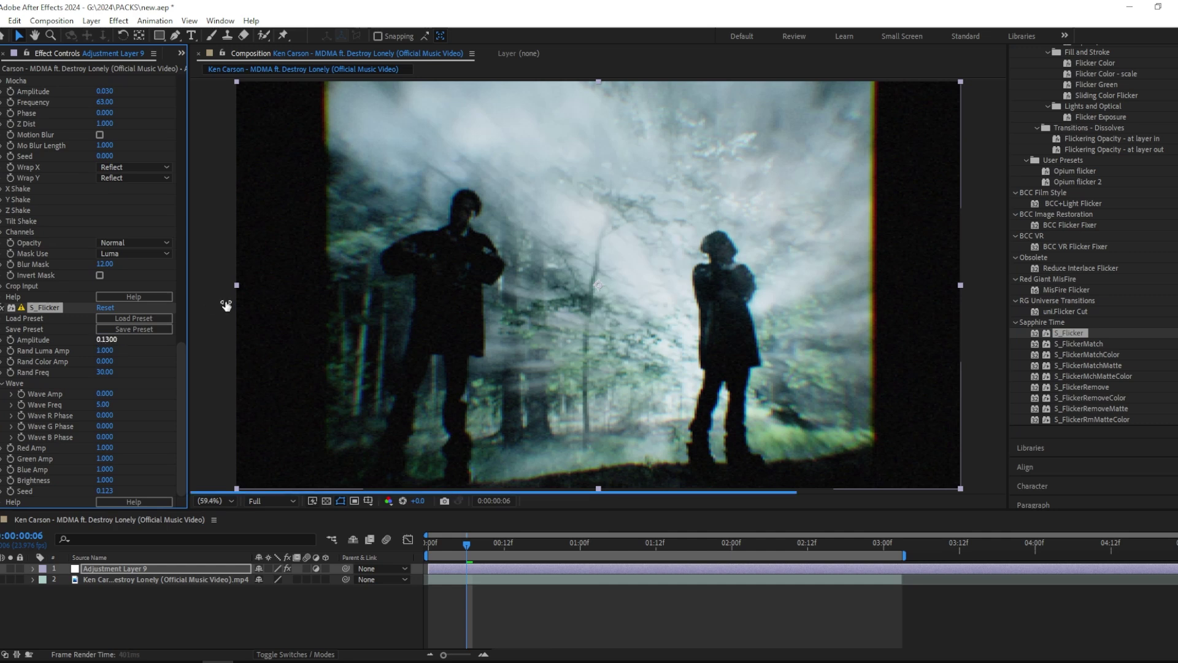
{"action": "left_click_drag", "start_coordinate": [473, 544], "coordinate": [400, 550]}
{"action": "scroll", "coordinate": [1104, 184], "scroll_direction": "up", "scroll_amount": 3}
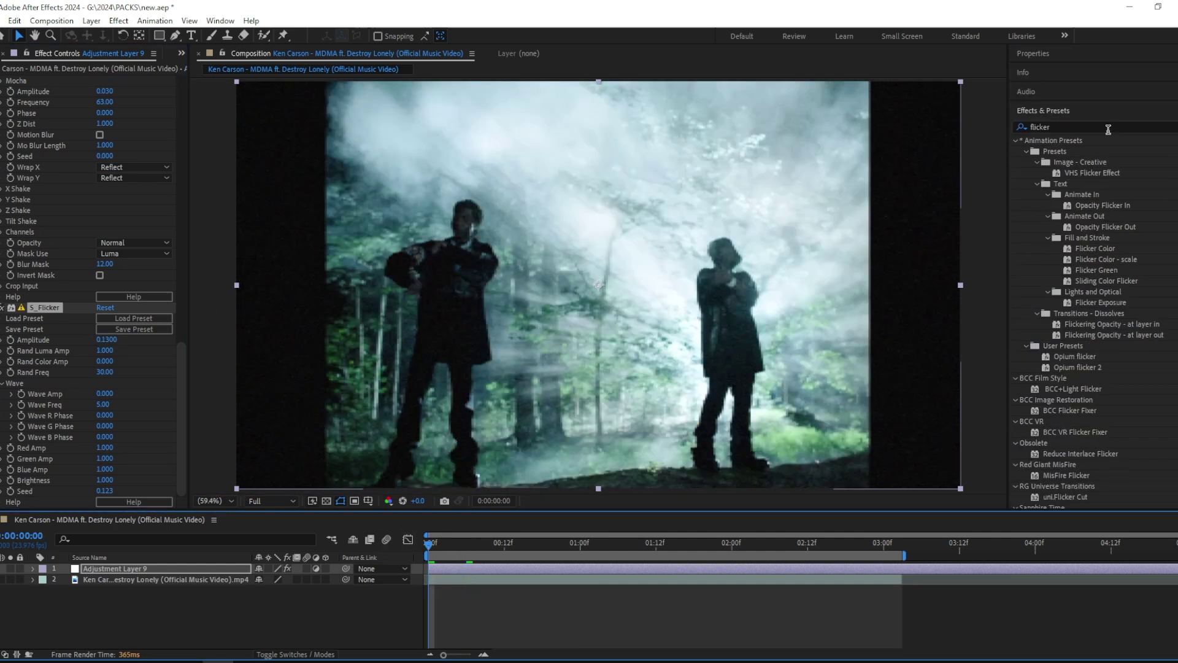
- Find the Deep Glow effect and apply it to the adjustment layer
{"action": "left_click", "coordinate": [1108, 128]}
{"action": "type", "text": "frrp"}
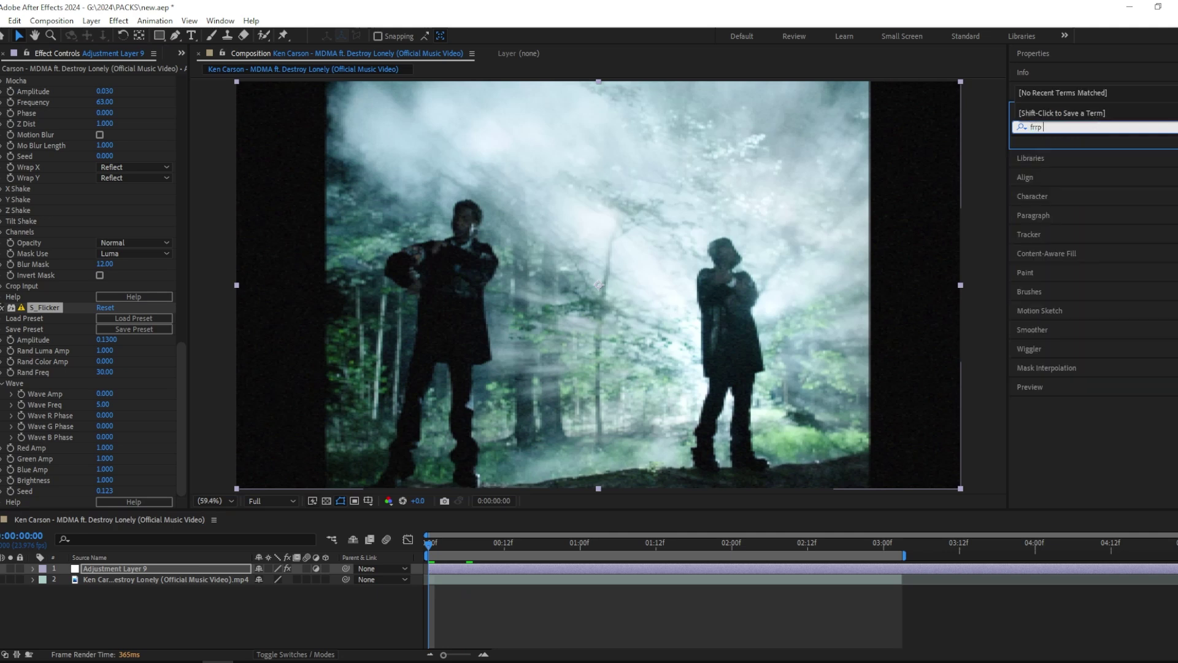
{"action": "key", "text": "BackSpace"}
{"action": "key", "text": "BackSpace"}
{"action": "key", "text": "BackSpace"}
{"action": "key", "text": "BackSpace"}
{"action": "key", "text": "BackSpace"}
{"action": "type", "text": "deep glow"}
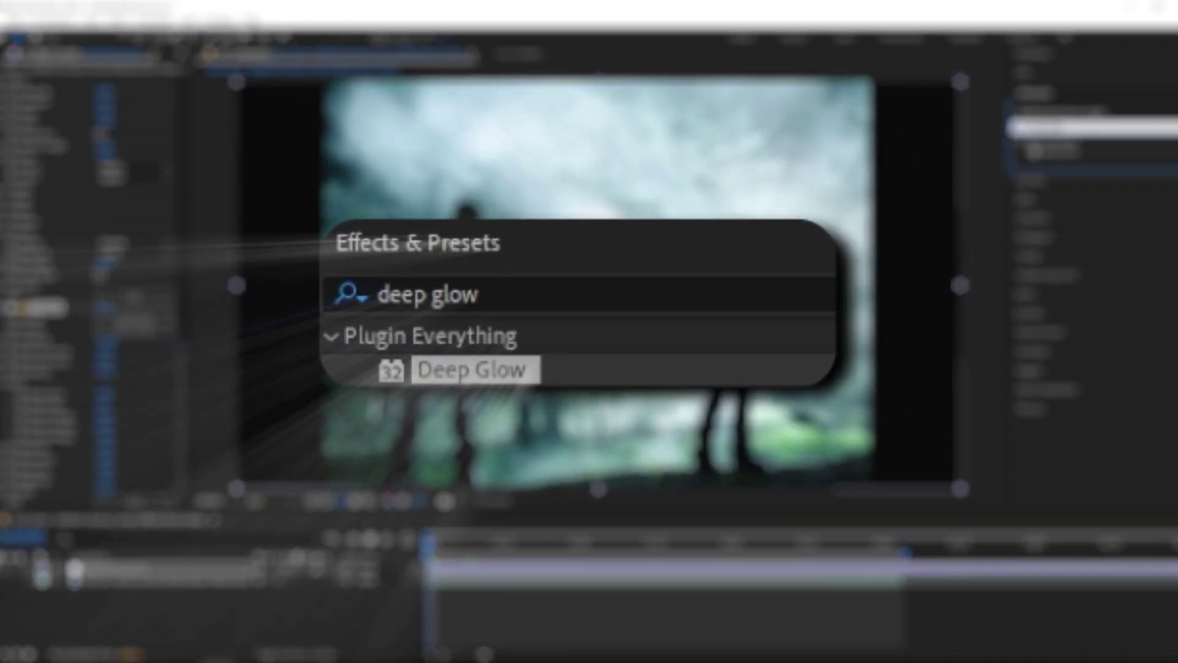
{"action": "double_click", "coordinate": [1061, 151]}
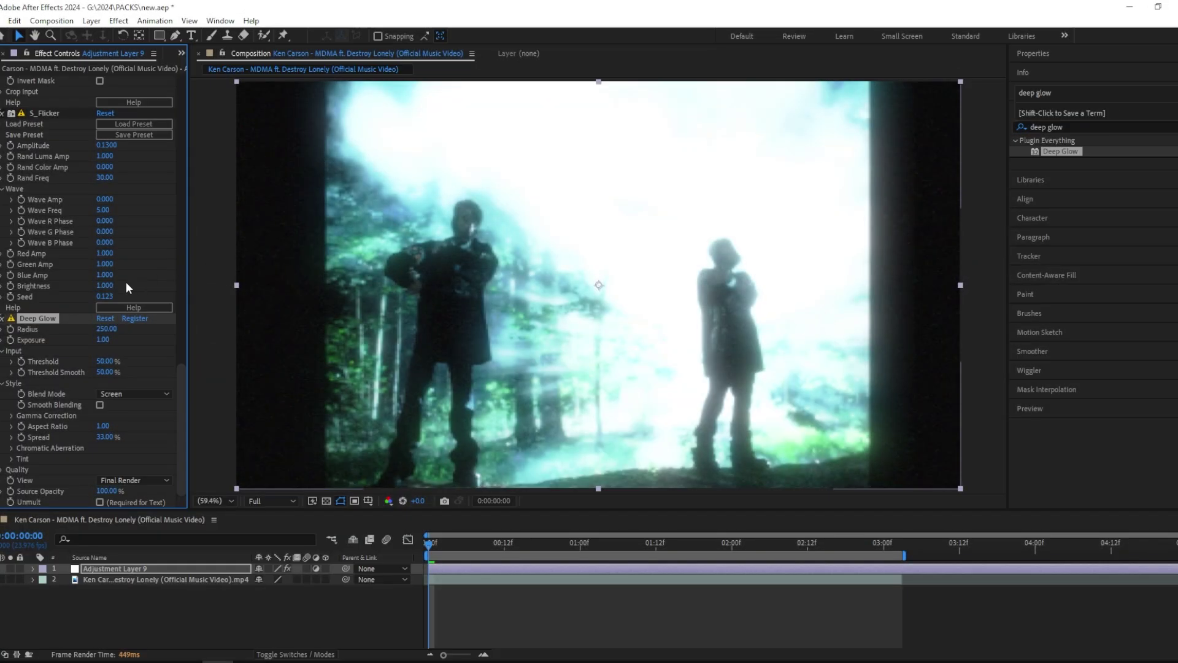
- Keyframe Deep Glow's Exposure from 0 at the first frame to 0.54 at 0:00:01:12
{"action": "left_click", "coordinate": [103, 339]}
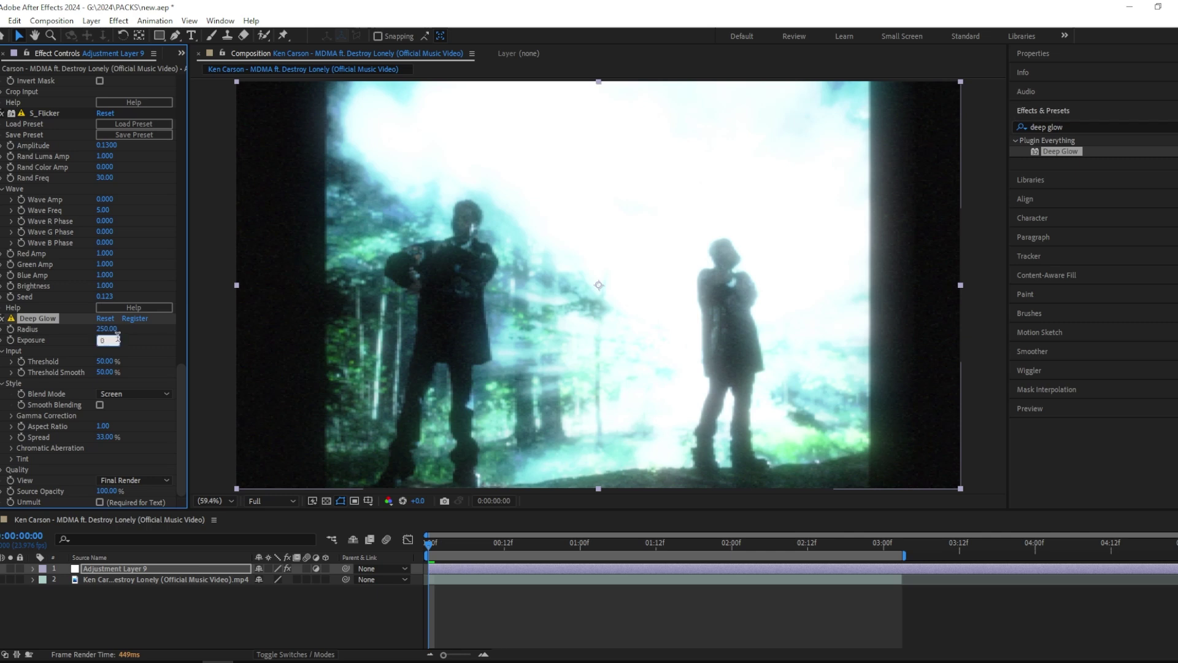
{"action": "key", "text": "Return"}
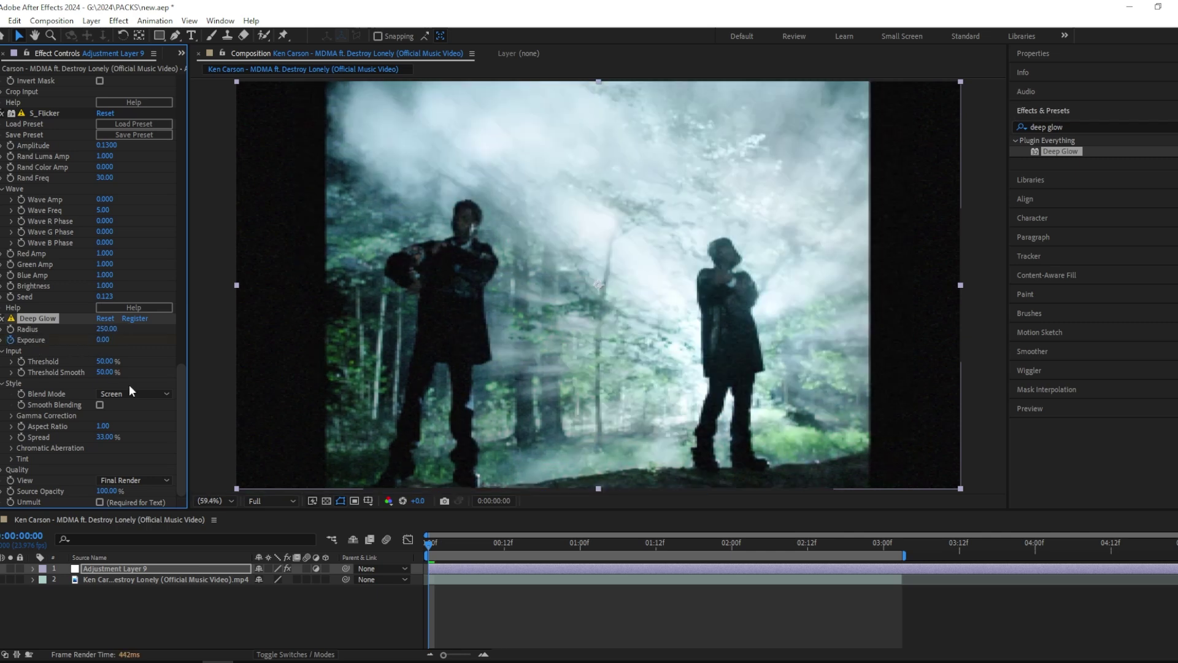
{"action": "left_click_drag", "start_coordinate": [446, 540], "coordinate": [502, 544]}
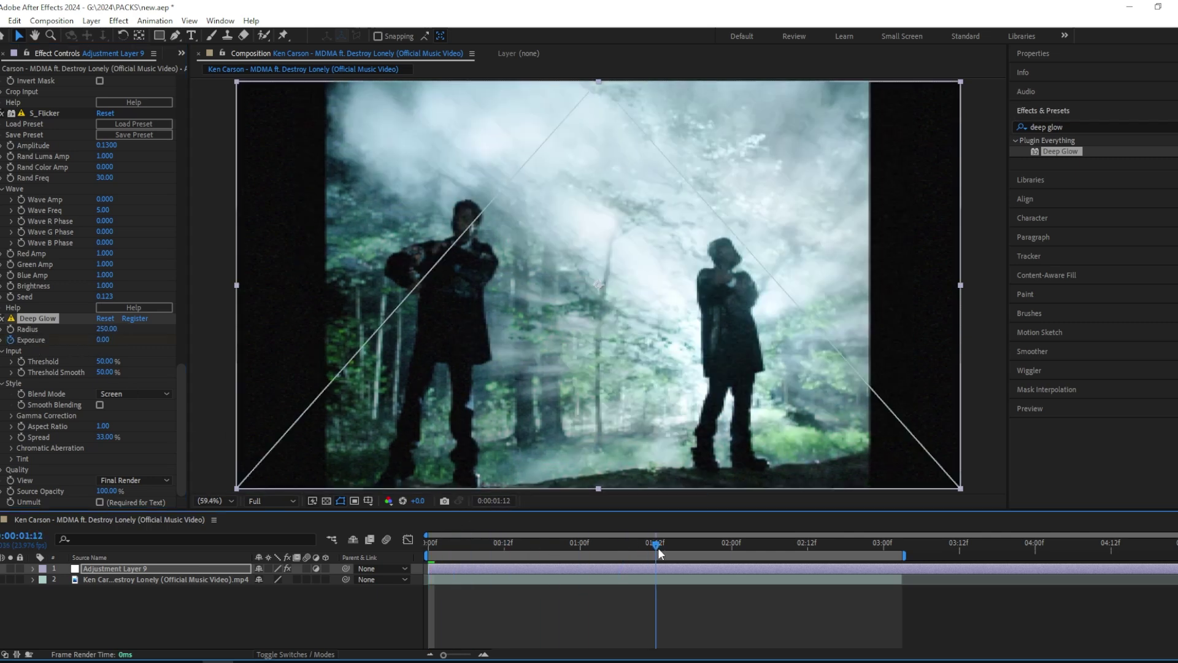
{"action": "left_click", "coordinate": [103, 341]}
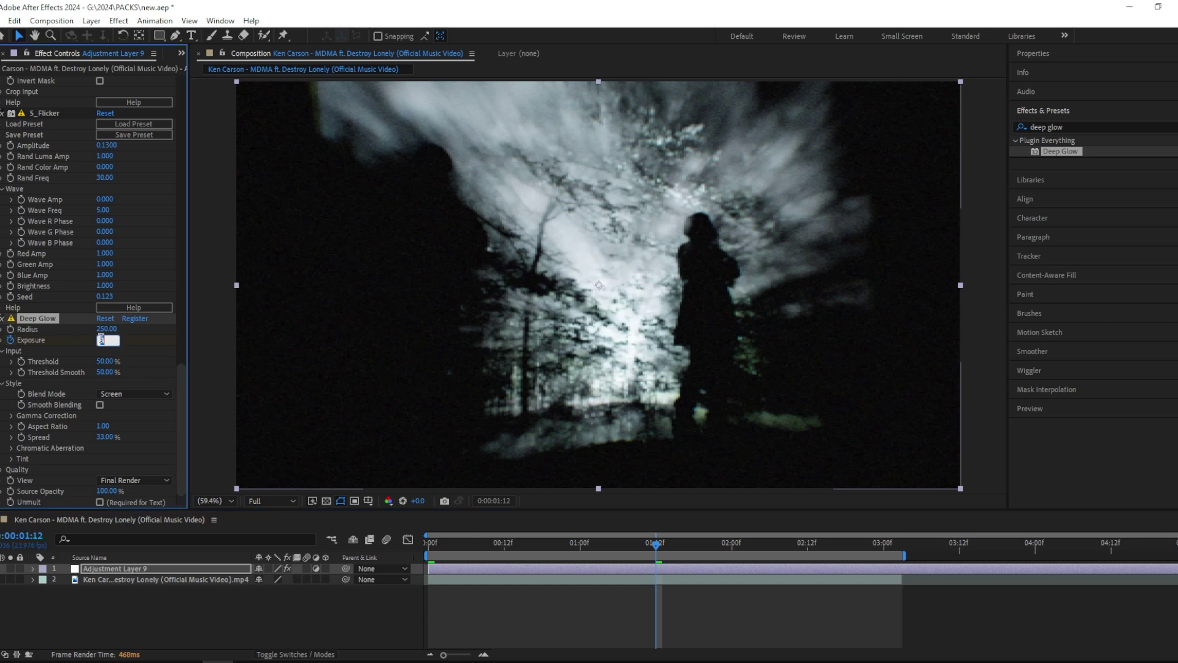
{"action": "key", "text": "Return"}
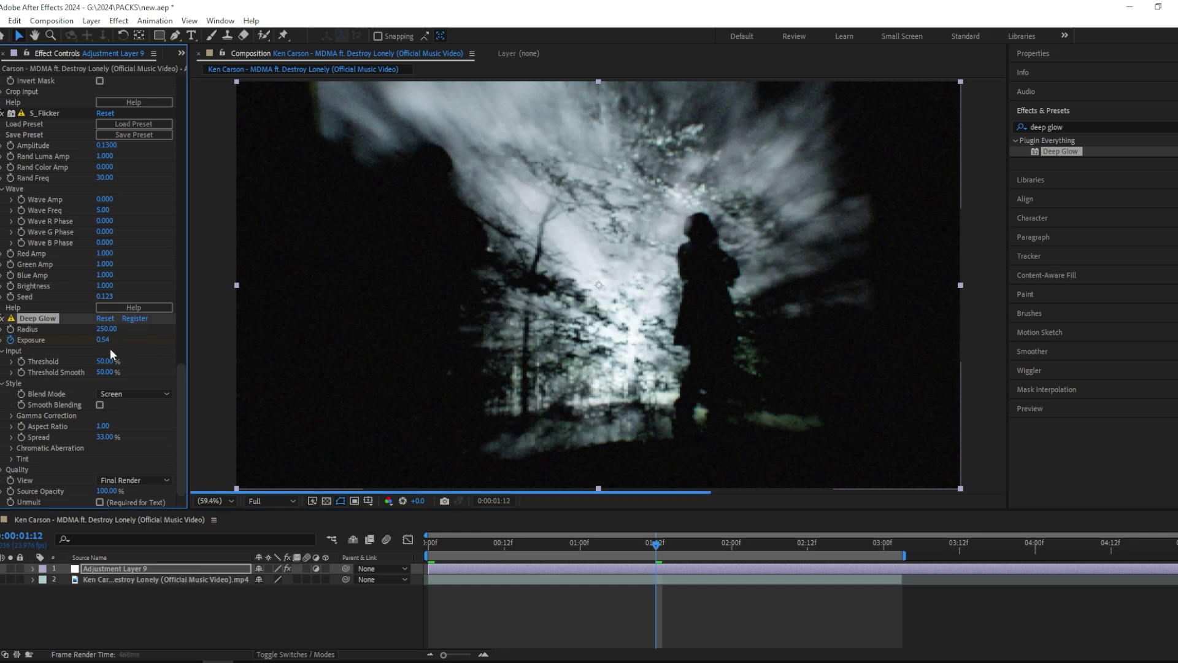